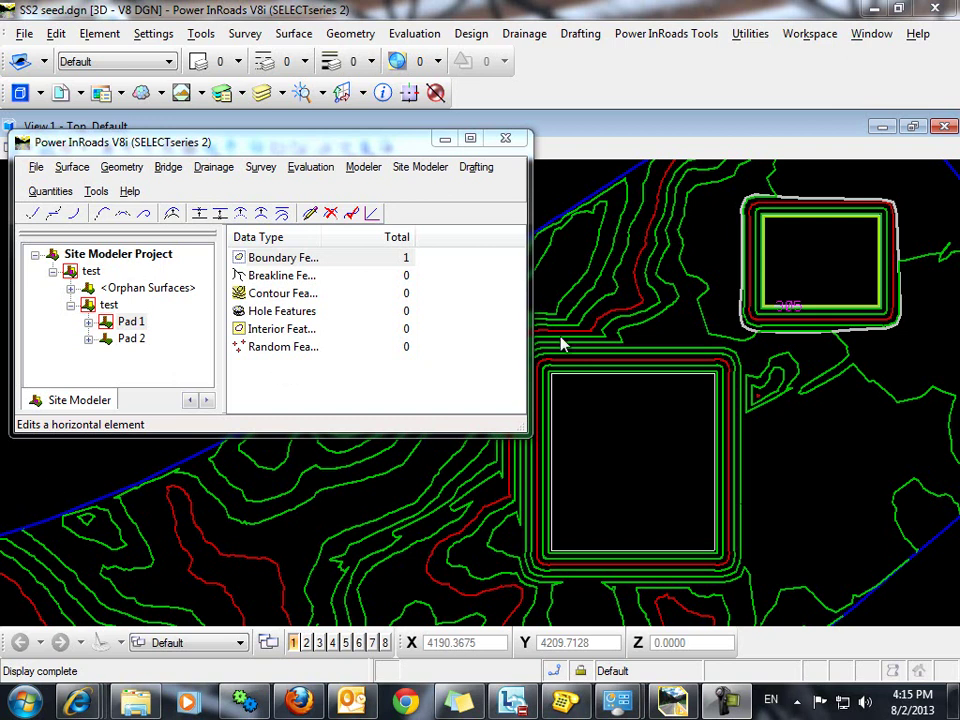
# Resize the Site Modeler window to show both pads and make Pad 2 the active surface
pyautogui.moveTo(528, 432); pyautogui.dragTo(540, 352)
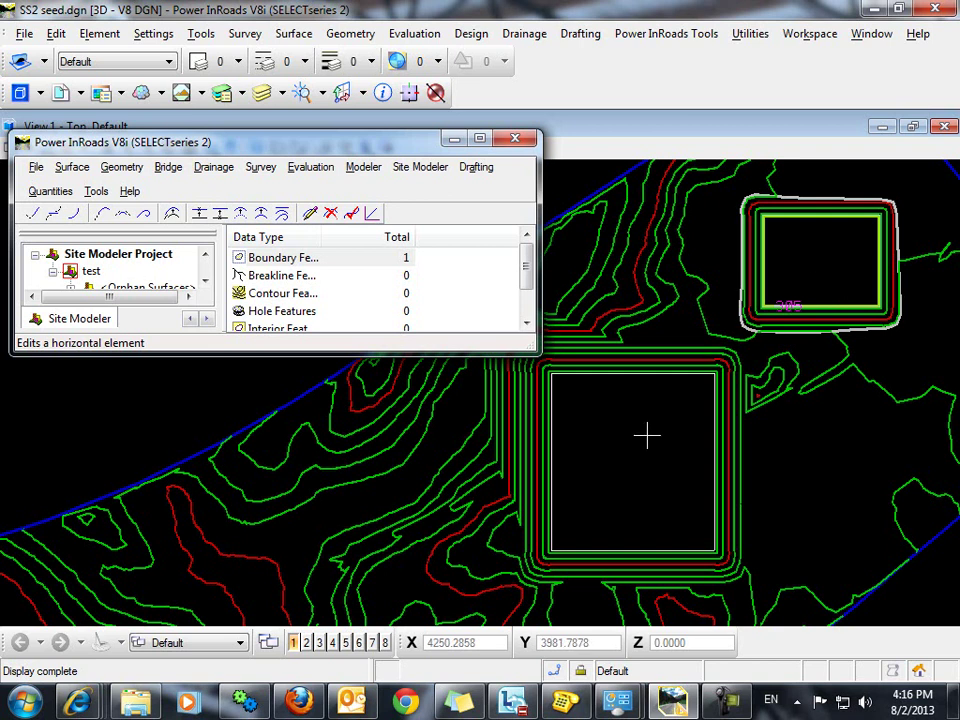
pyautogui.moveTo(538, 350); pyautogui.dragTo(536, 408)
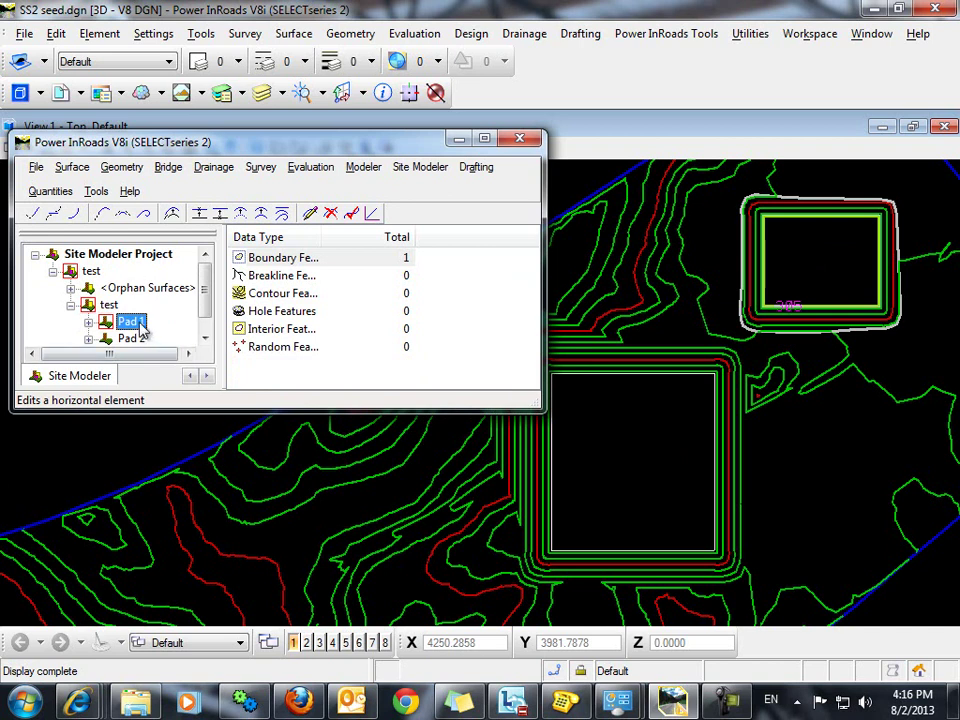
pyautogui.scroll(3, 800, 300)
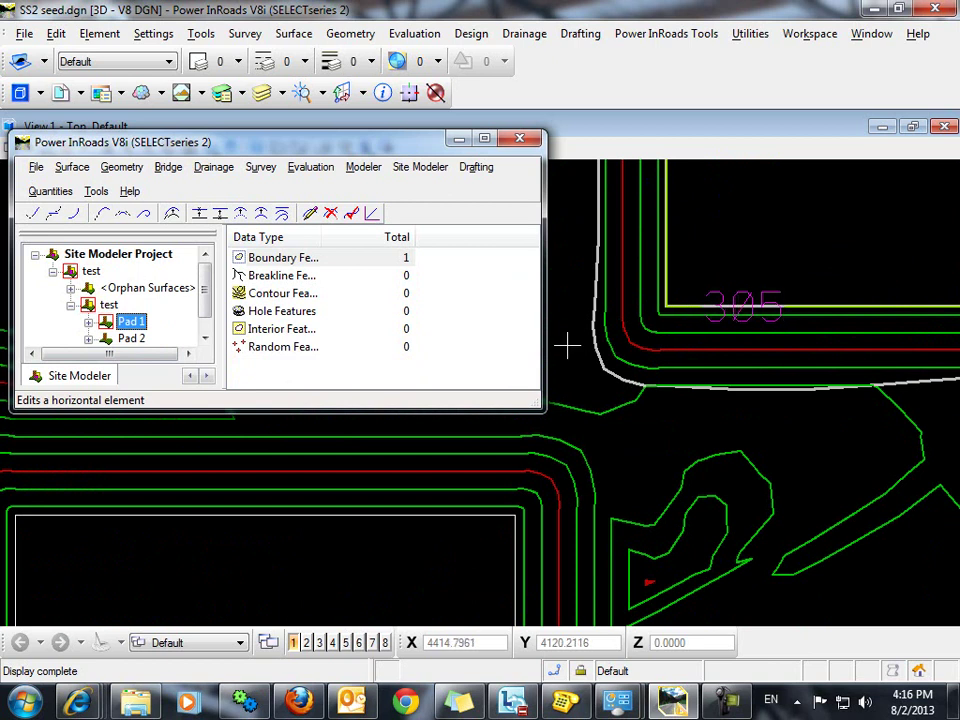
pyautogui.rightClick(130, 341)
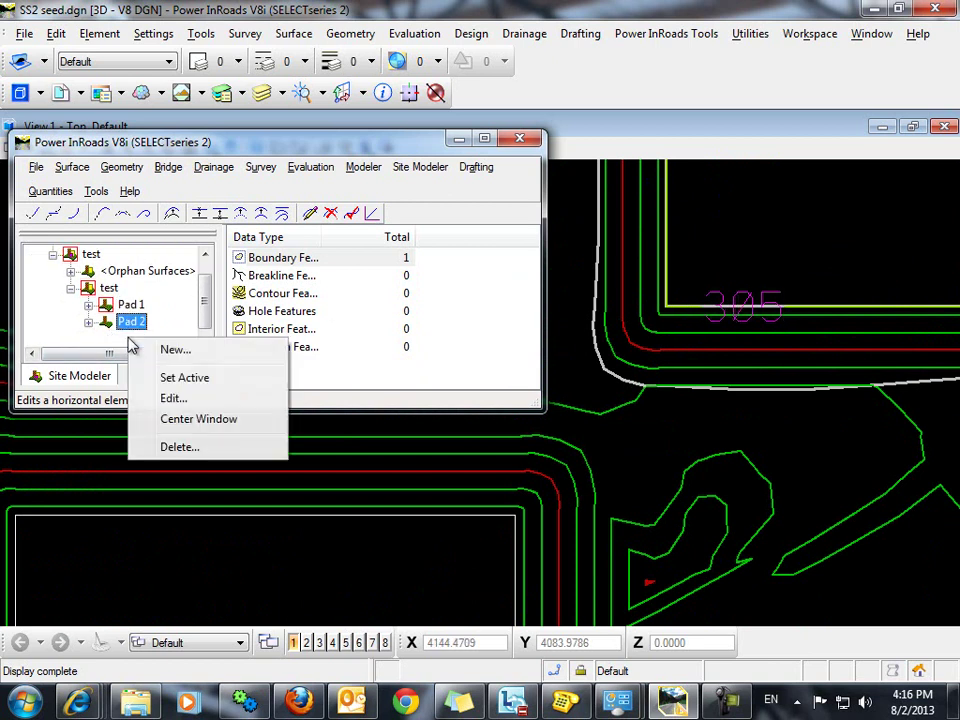
pyautogui.click(171, 380)
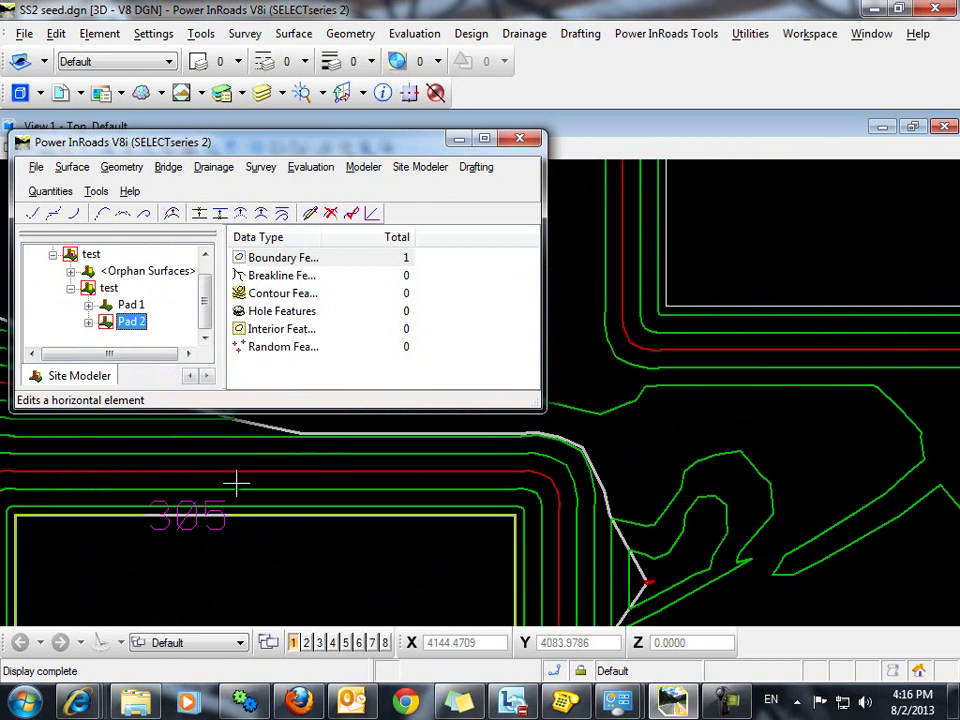
# Zoom and pan the plan view to inspect Pad 2's outline around the 305 pad
pyautogui.scroll(-3, 300, 495)
pyautogui.moveTo(343, 506); pyautogui.dragTo(517, 470, button='middle')
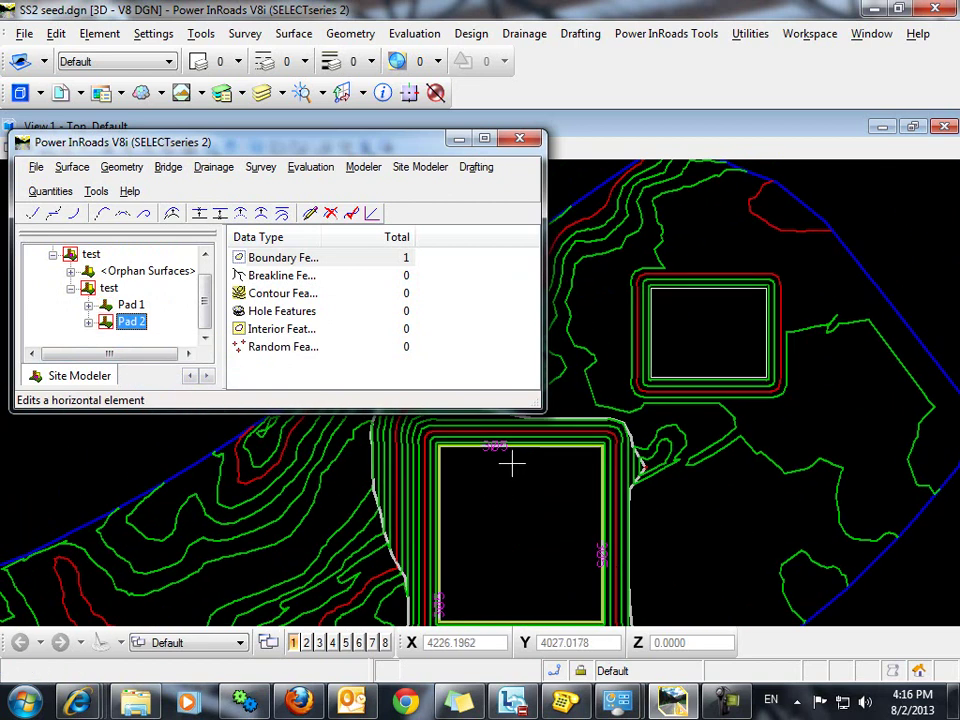
pyautogui.scroll(3, 514, 461)
pyautogui.moveTo(578, 430); pyautogui.dragTo(591, 467, button='middle')
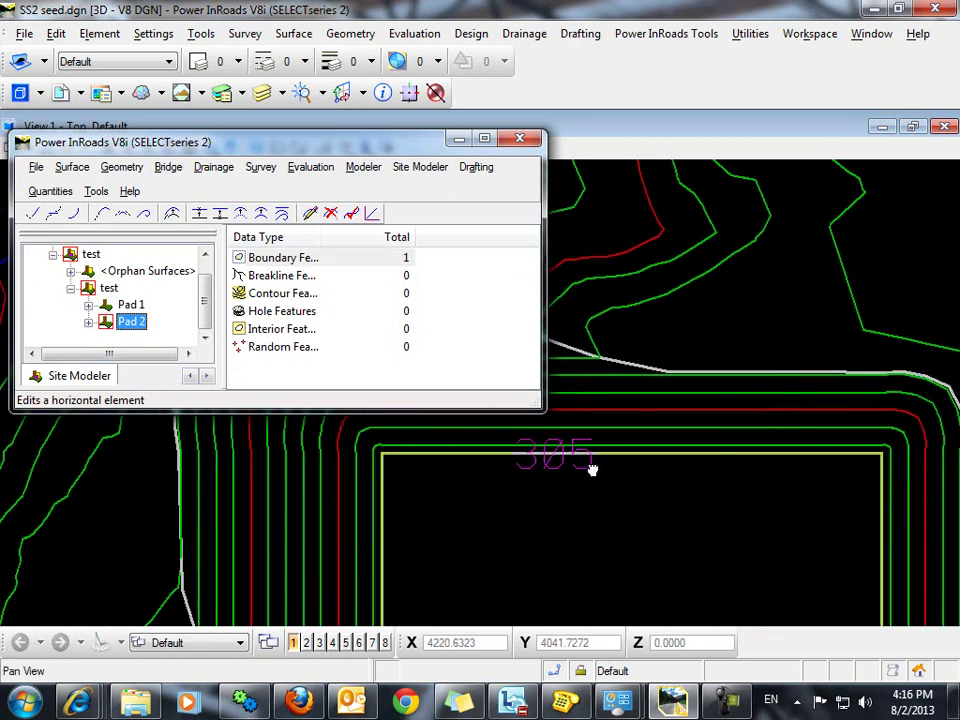
pyautogui.scroll(-2, 604, 478)
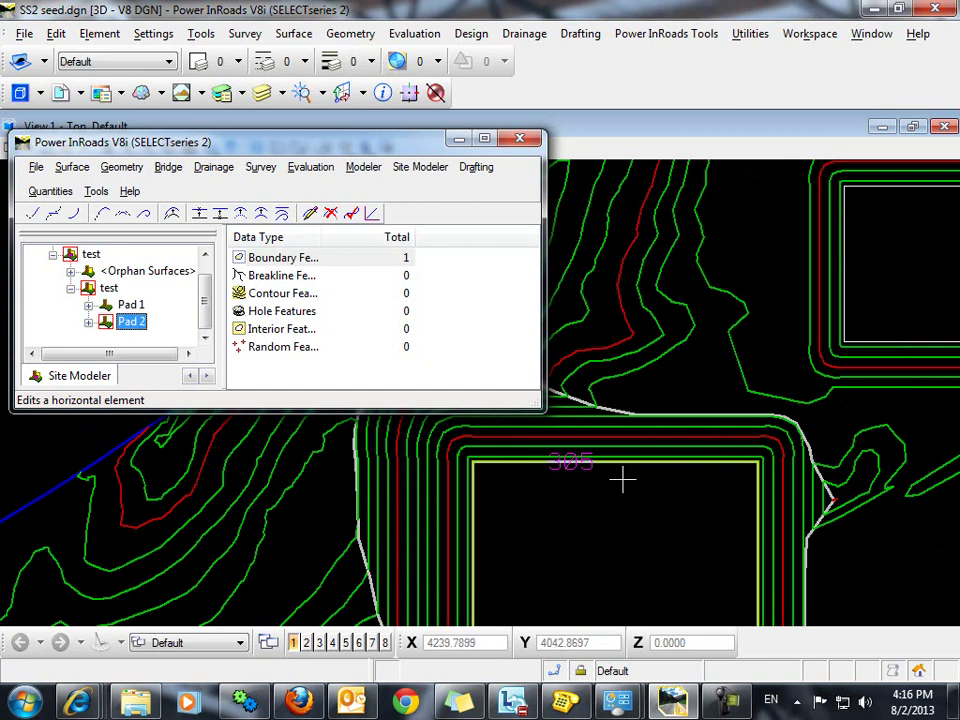
pyautogui.scroll(-3, 620, 476)
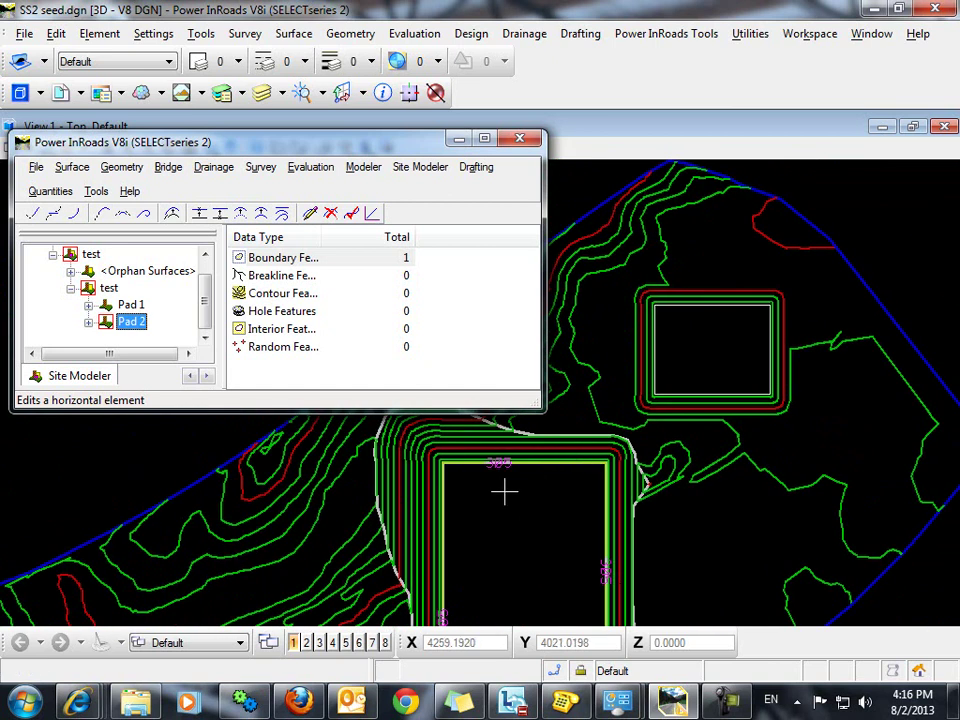
pyautogui.moveTo(521, 510); pyautogui.dragTo(587, 476, button='middle')
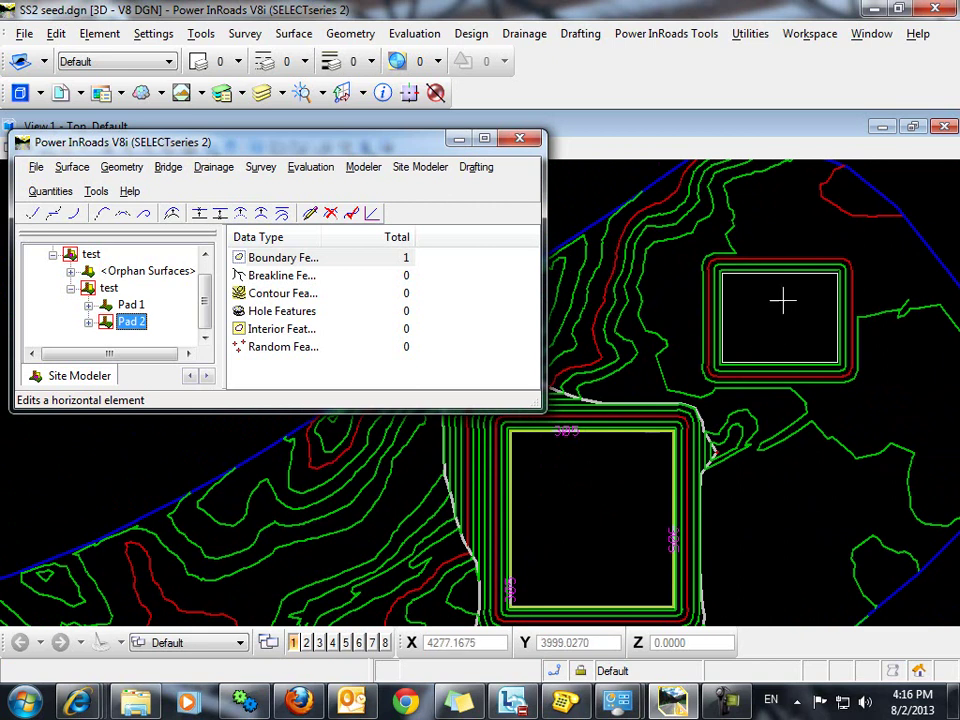
# Make Pad 1 the active surface and open the Site Modeler Raise/Lower Surface dialog
pyautogui.rightClick(128, 305)
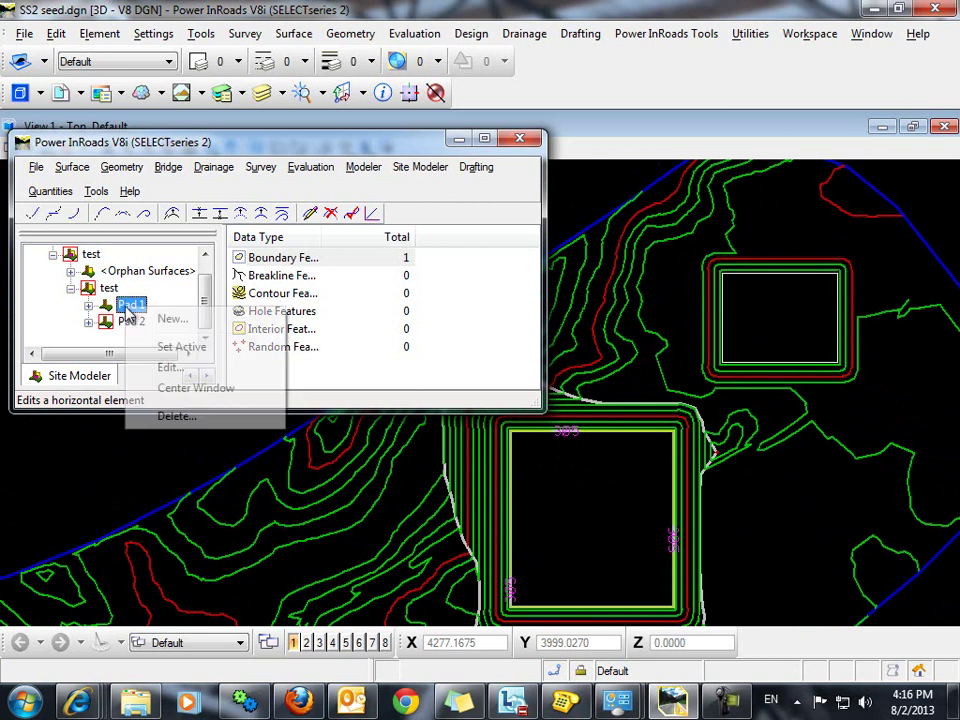
pyautogui.click(180, 347)
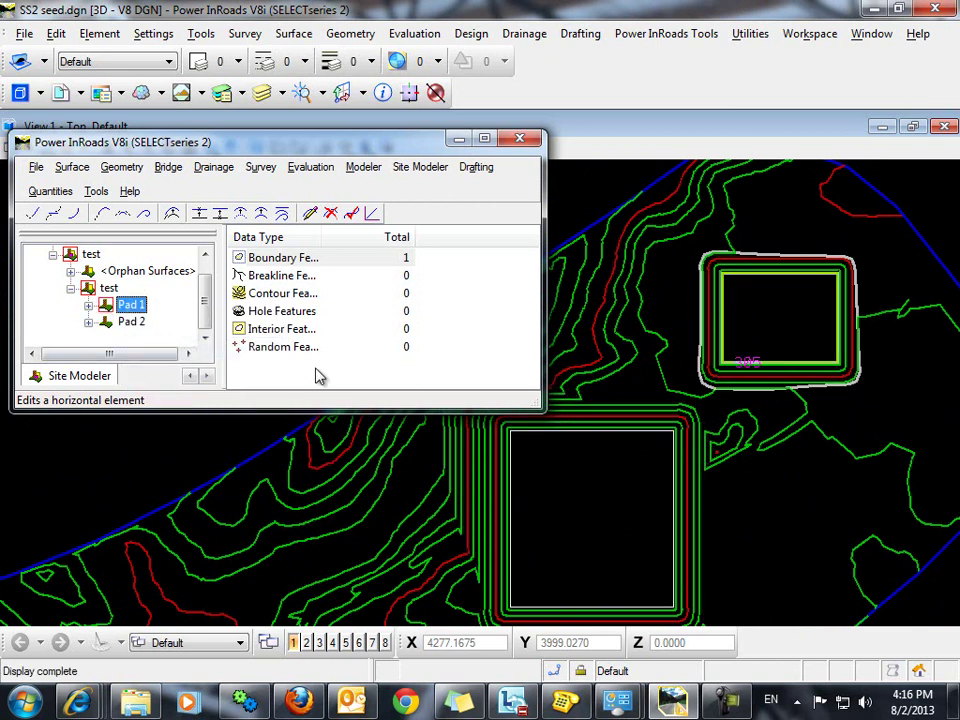
pyautogui.click(420, 167)
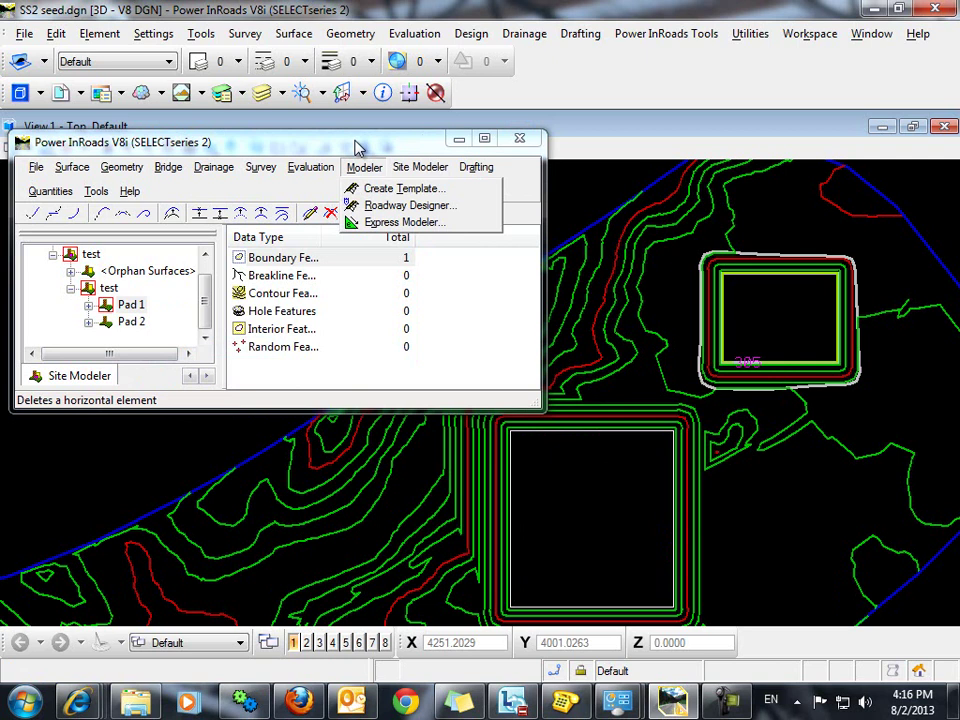
pyautogui.click(427, 168)
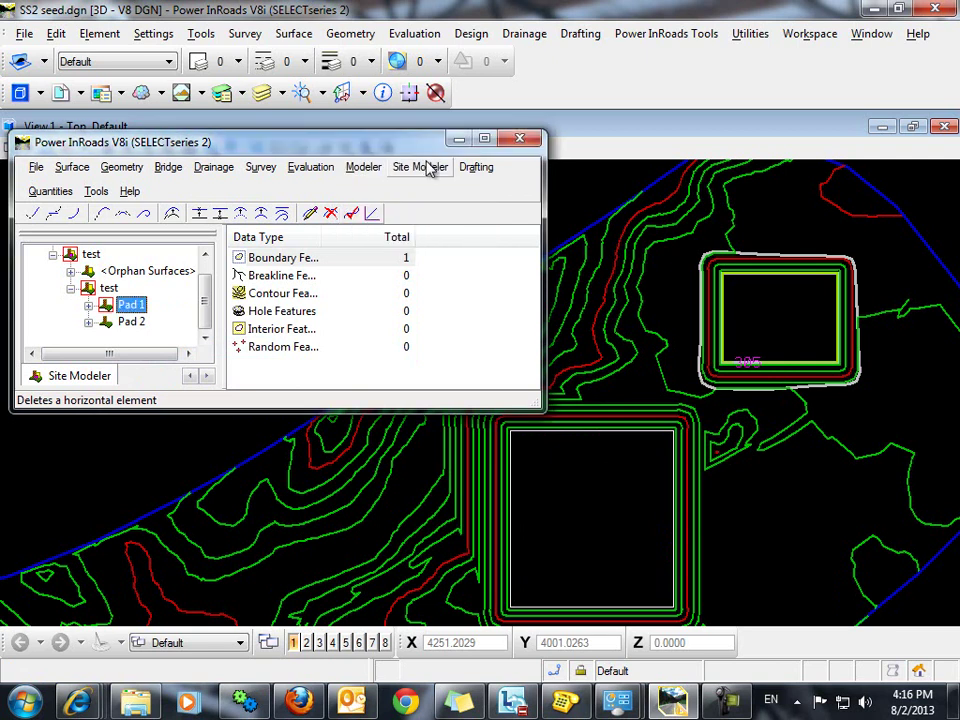
pyautogui.click(428, 168)
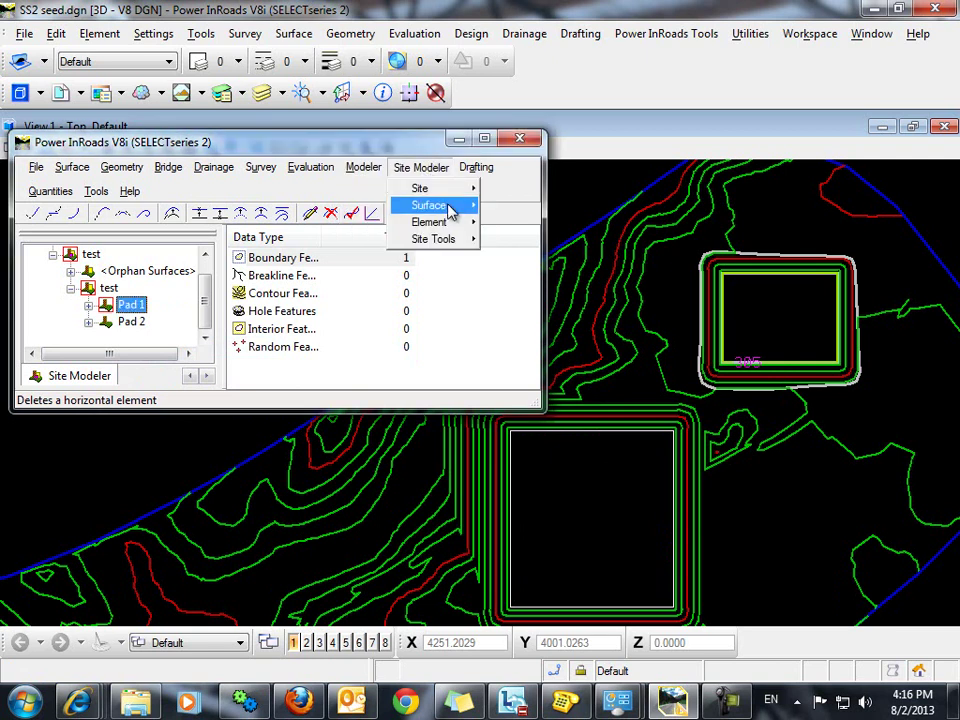
pyautogui.moveTo(435, 205)
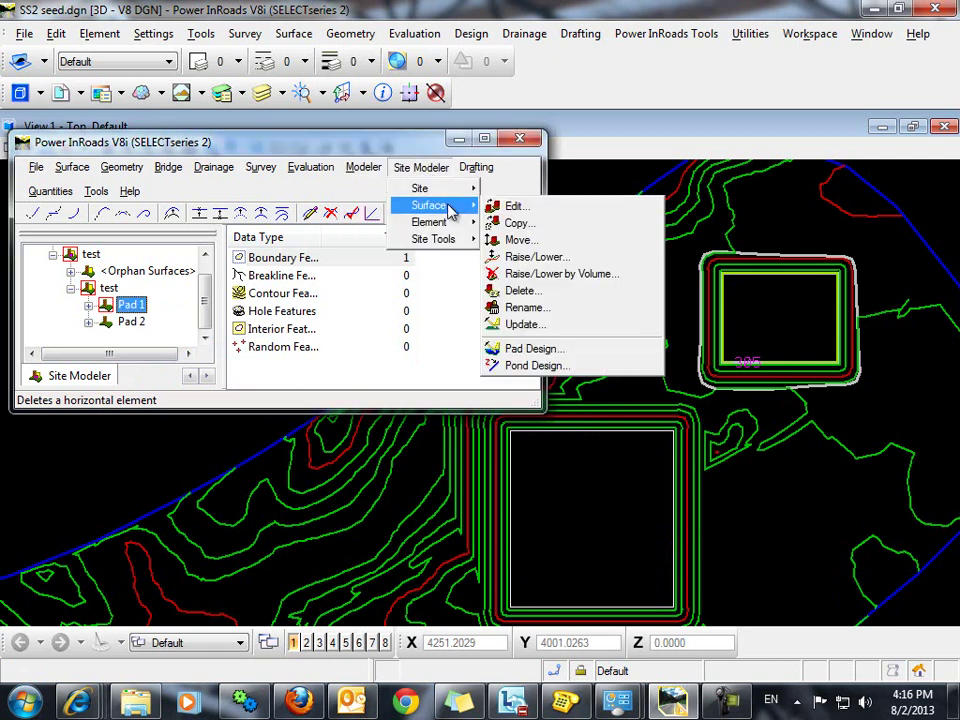
pyautogui.click(556, 258)
# Raise Pad 1 with a 5.000 elevation difference so it sits at 310
pyautogui.moveTo(780, 140); pyautogui.dragTo(234, 192)
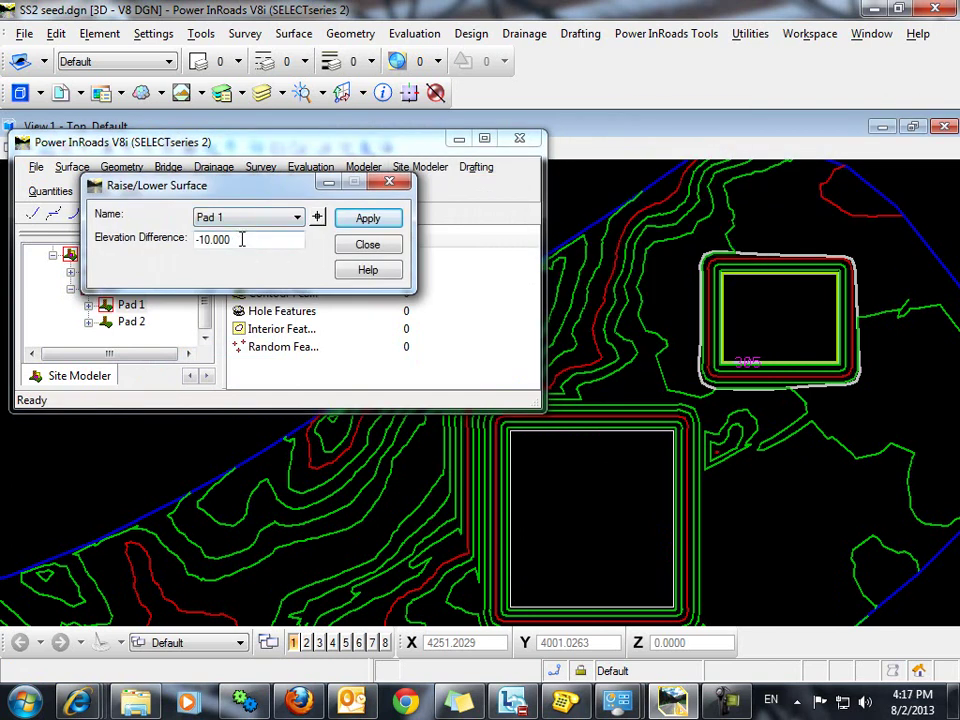
pyautogui.moveTo(241, 239); pyautogui.dragTo(169, 241)
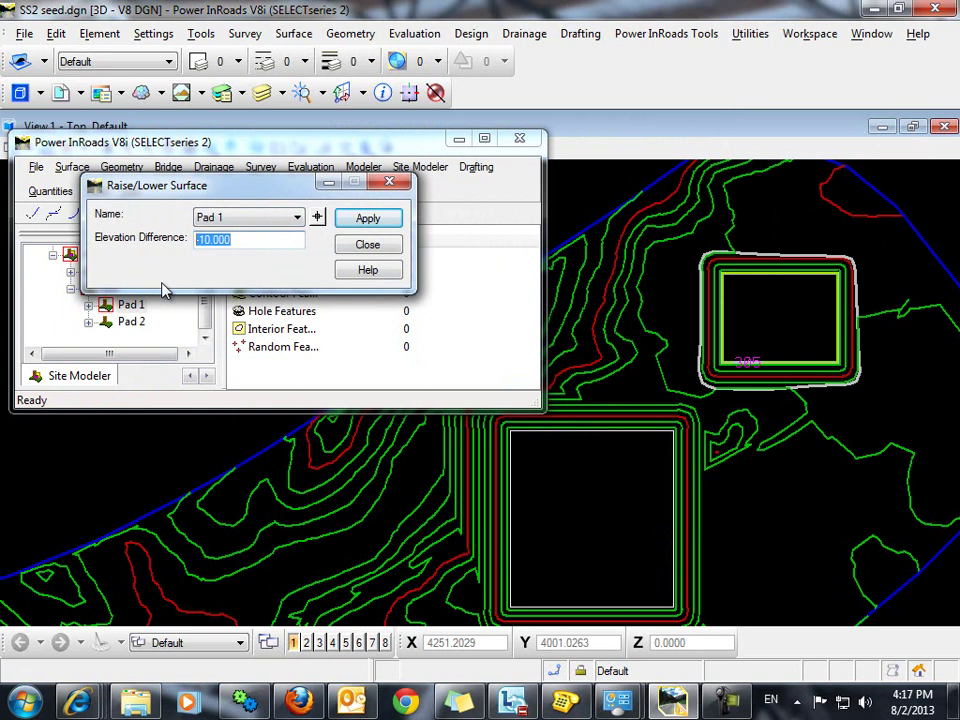
pyautogui.write('5.000')
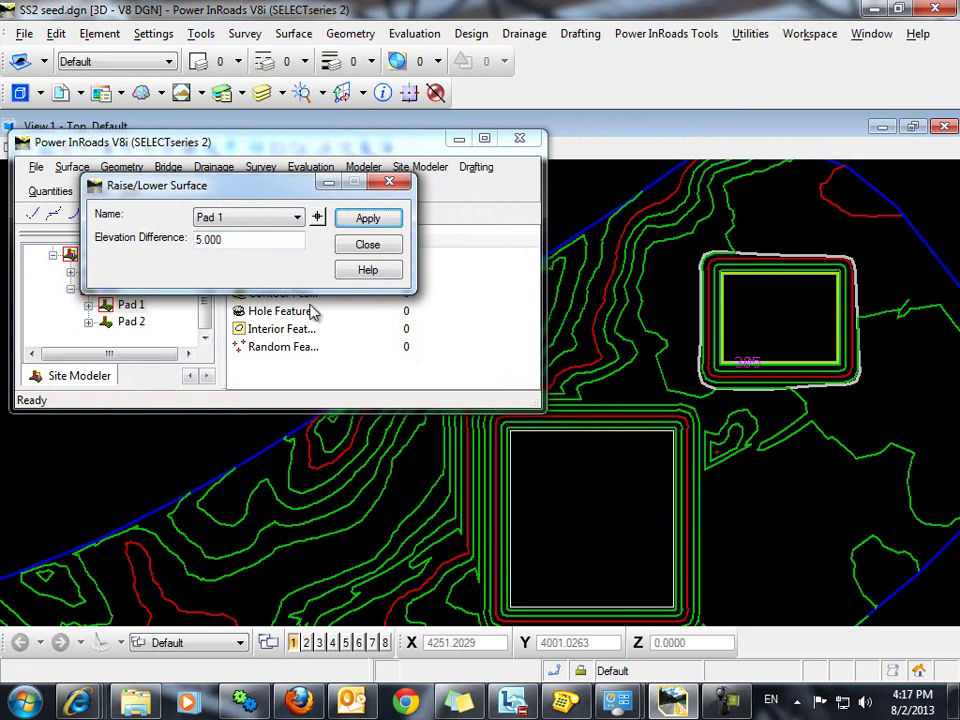
pyautogui.click(368, 219)
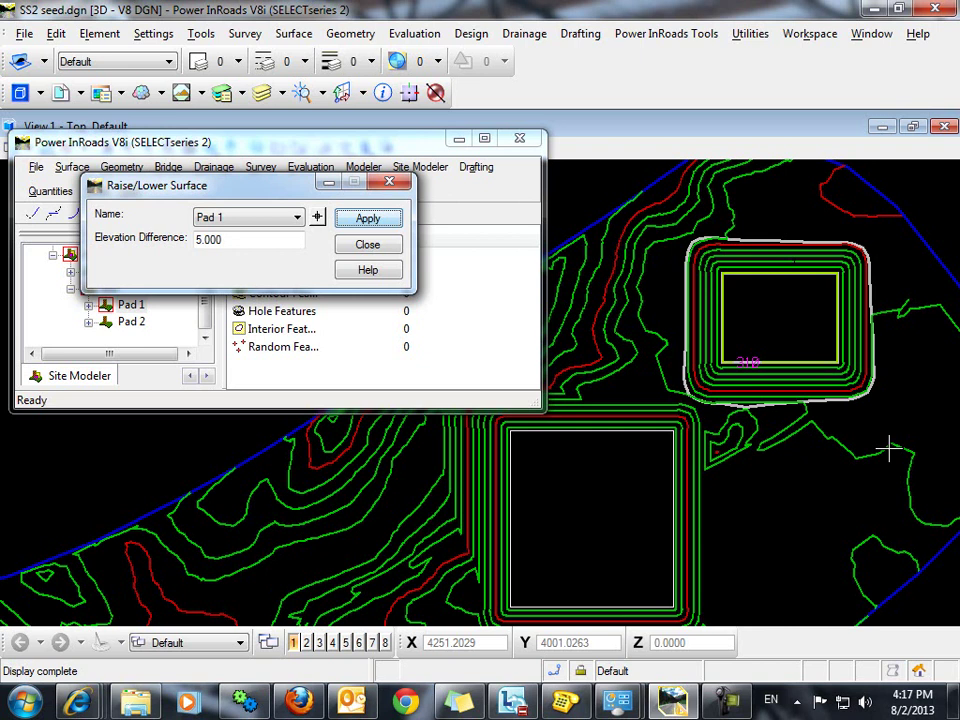
pyautogui.scroll(4, 733, 360)
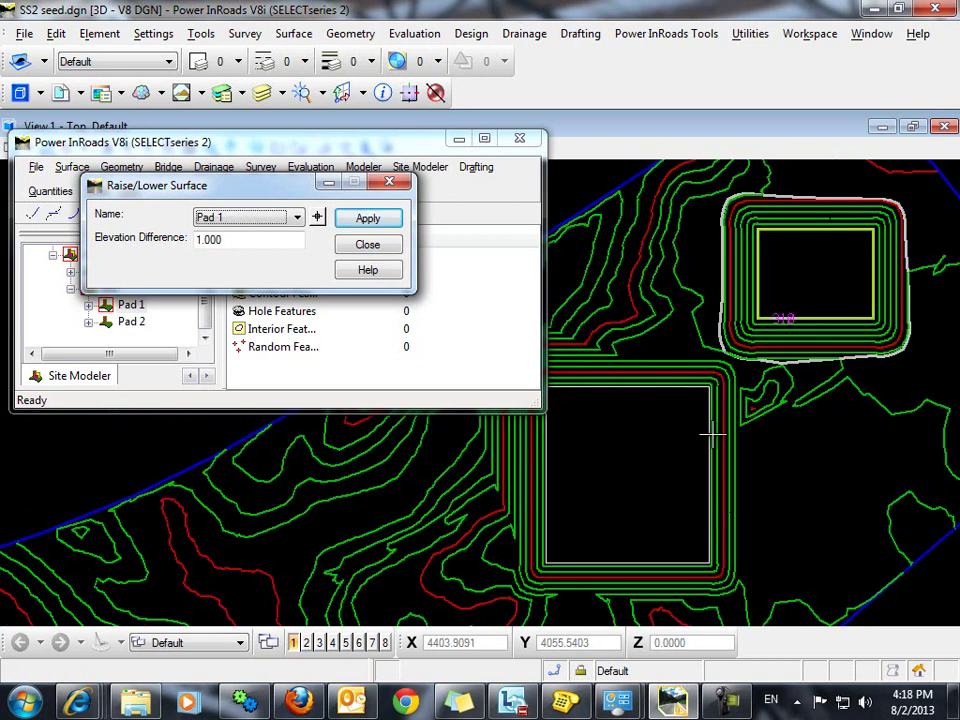
# Lower Pad 2 with an elevation difference of -2 in Raise/Lower Surface
pyautogui.click(296, 217)
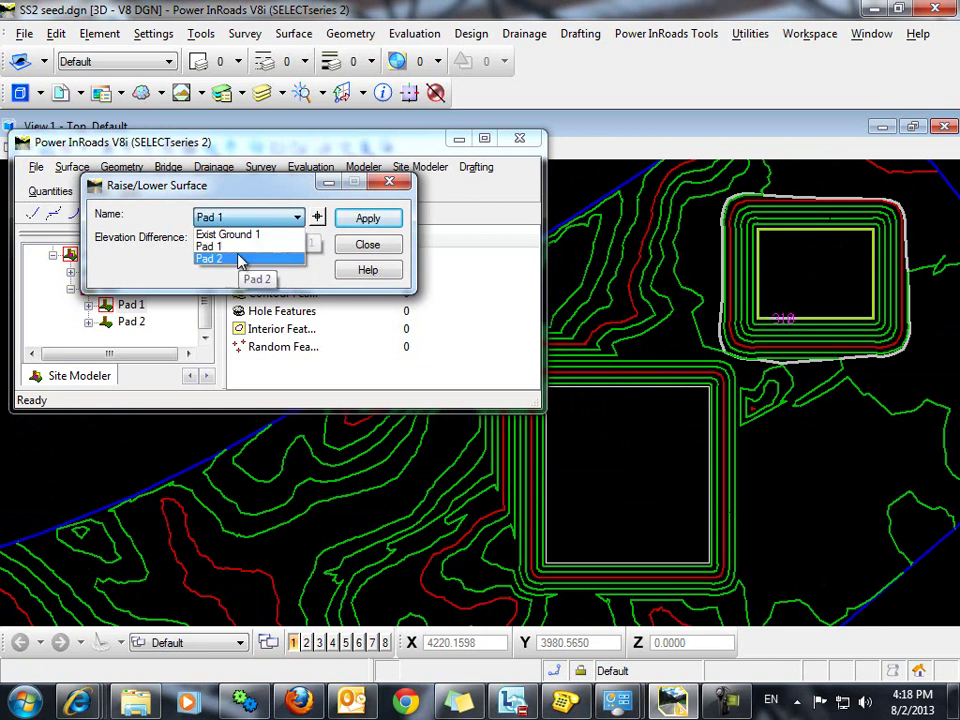
pyautogui.click(238, 264)
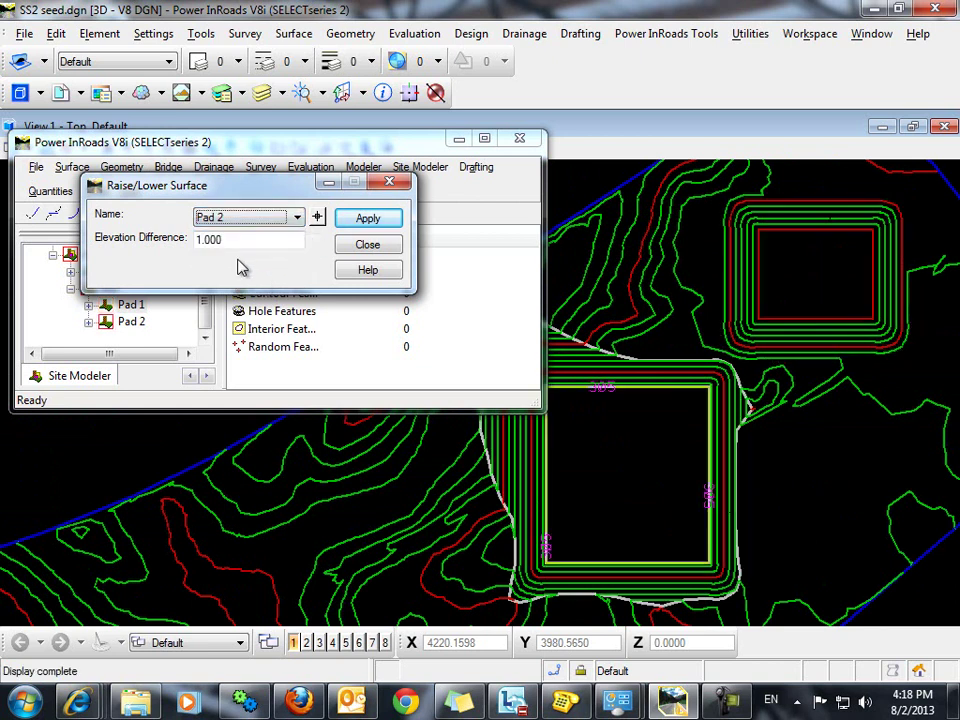
pyautogui.doubleClick(240, 237)
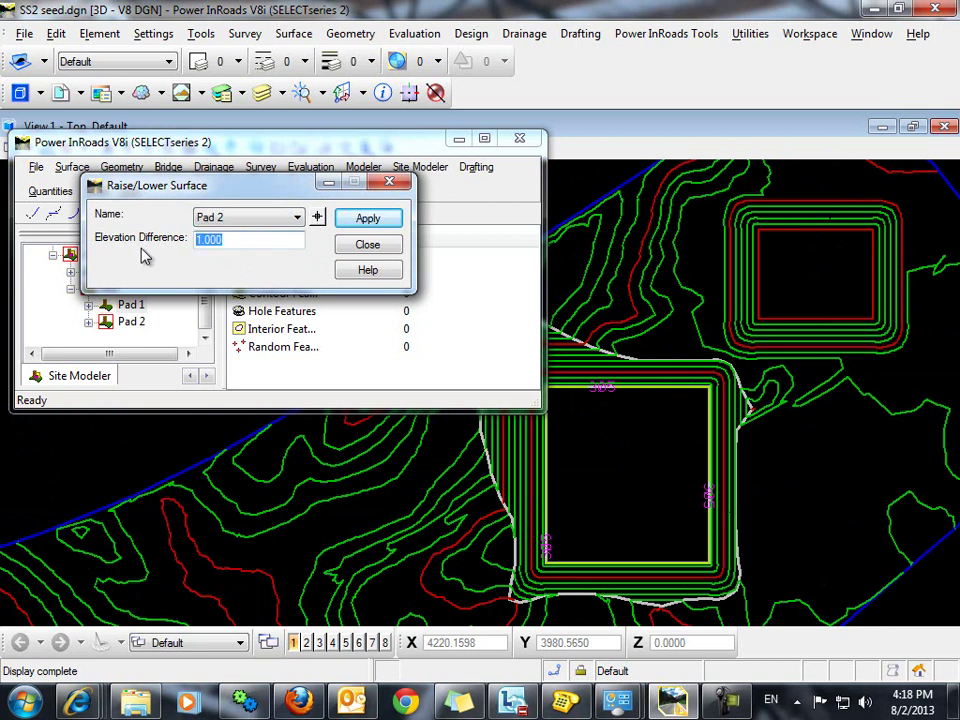
pyautogui.write('-2')
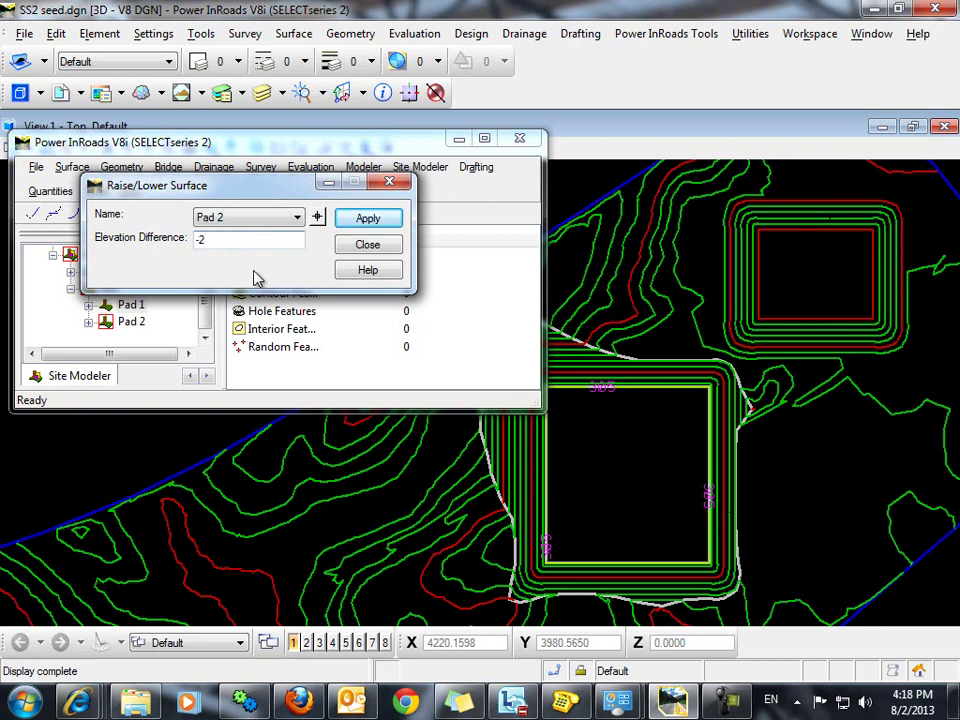
pyautogui.press('Tab')
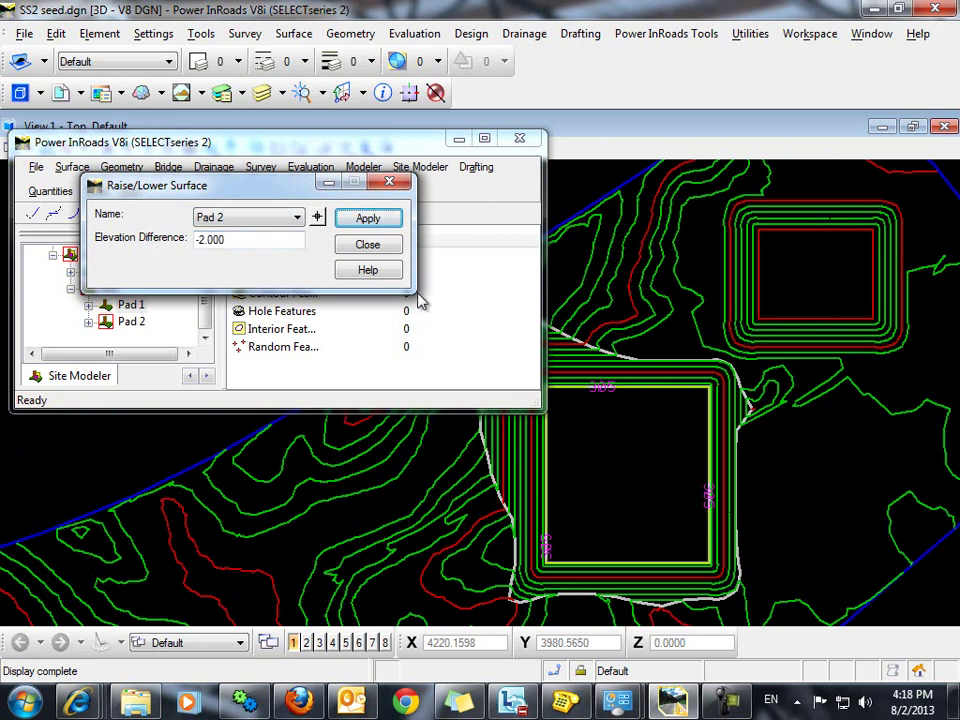
pyautogui.click(370, 220)
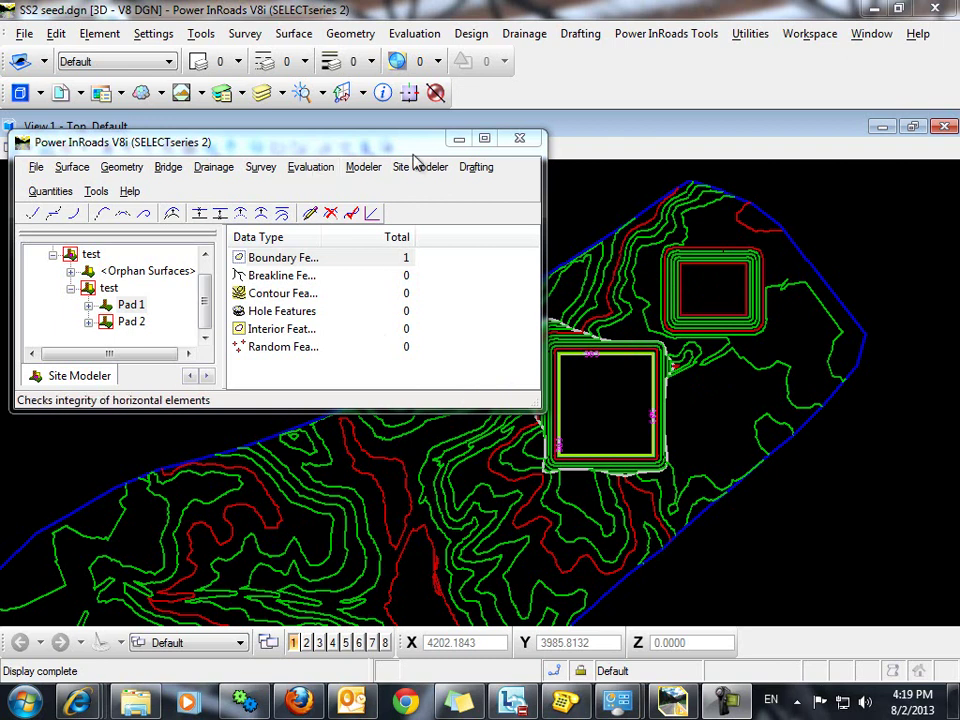
# Create an InRoads surface named 'proposed final' from site 'test' with Create Surface
pyautogui.click(419, 167)
pyautogui.moveTo(439, 240)
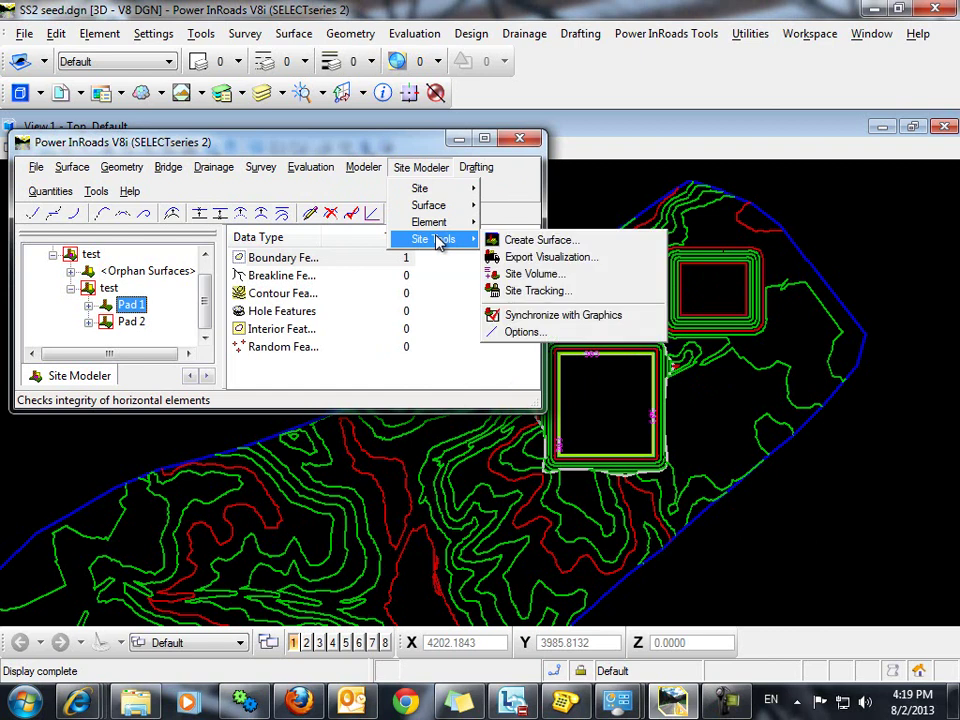
pyautogui.click(516, 246)
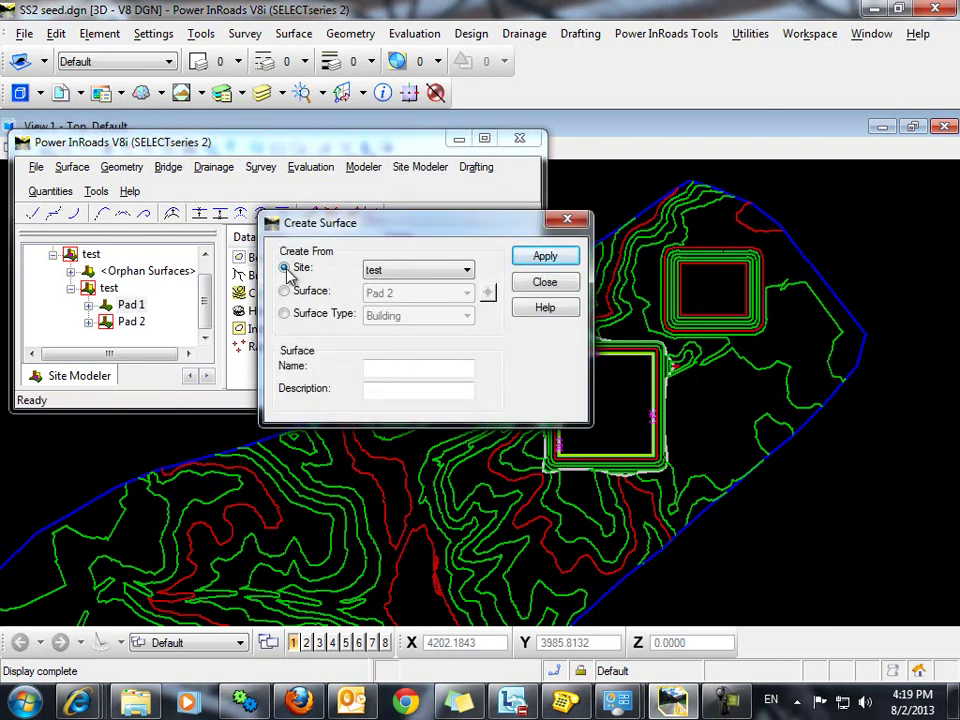
pyautogui.click(392, 272)
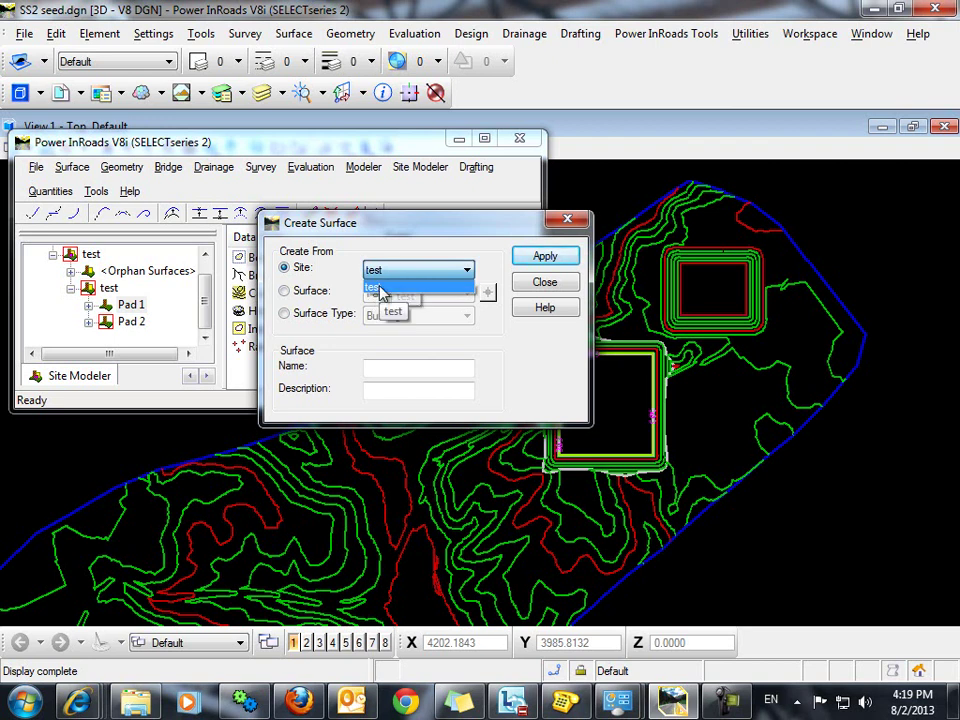
pyautogui.click(414, 286)
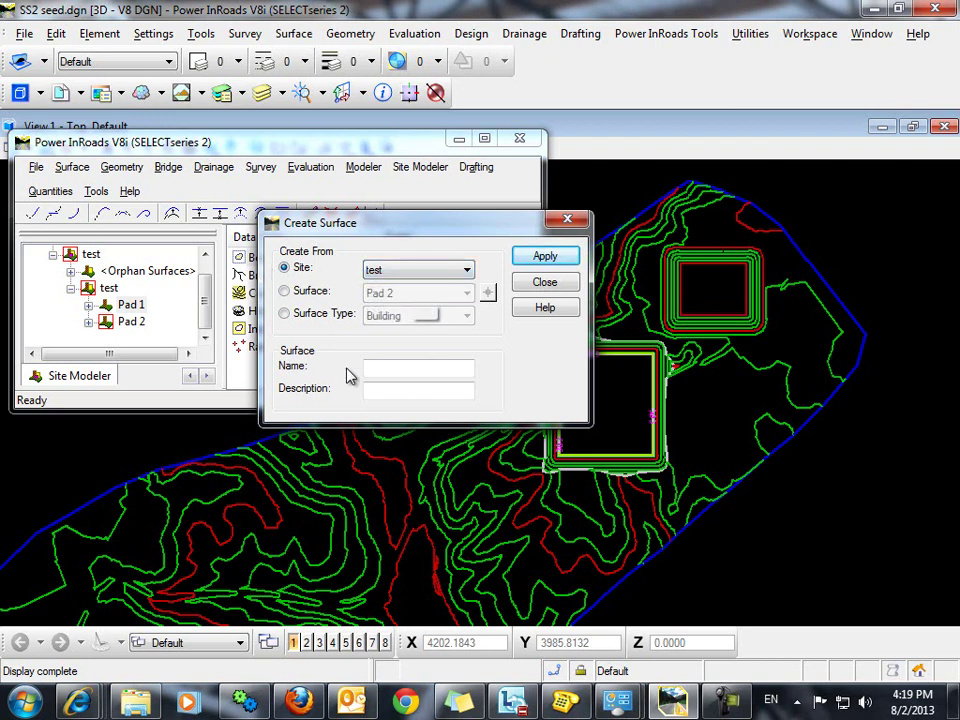
pyautogui.click(390, 366)
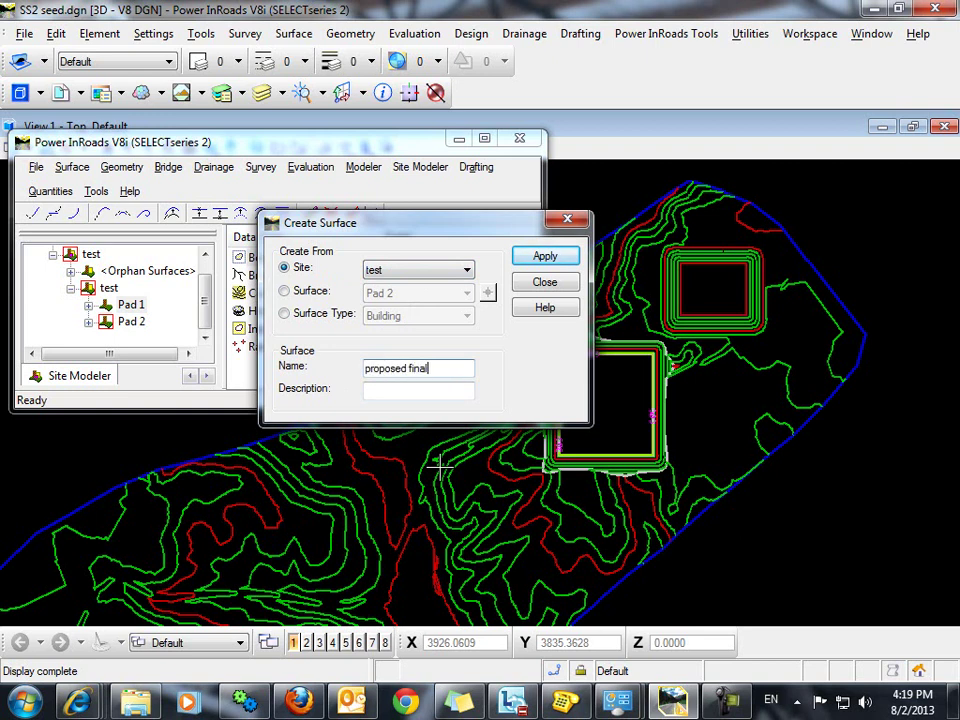
pyautogui.write('proposed final')
pyautogui.click(527, 259)
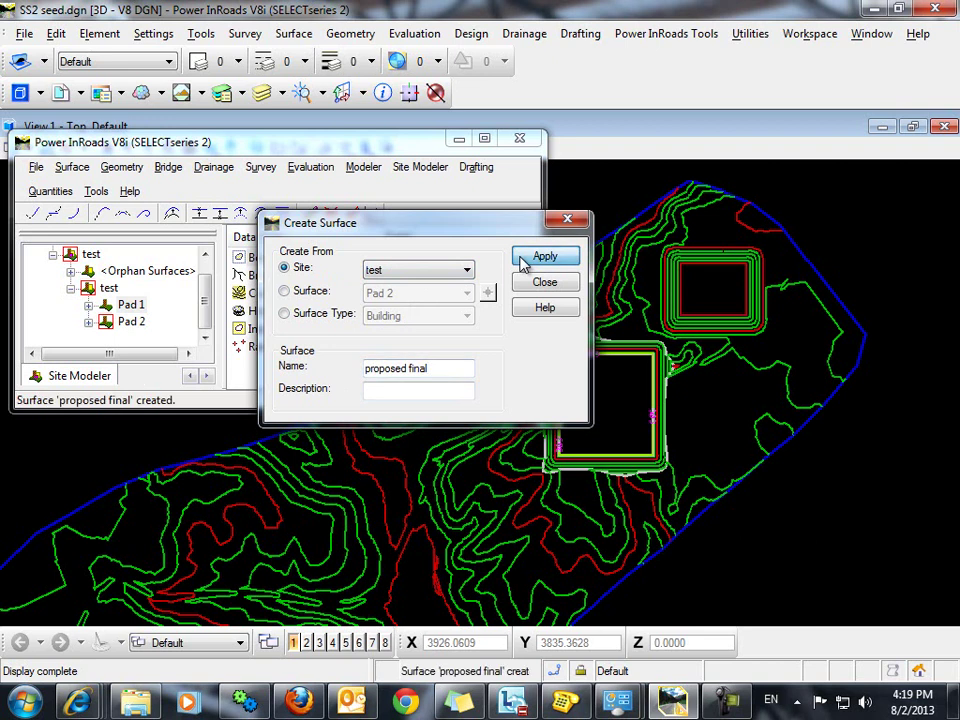
pyautogui.click(545, 285)
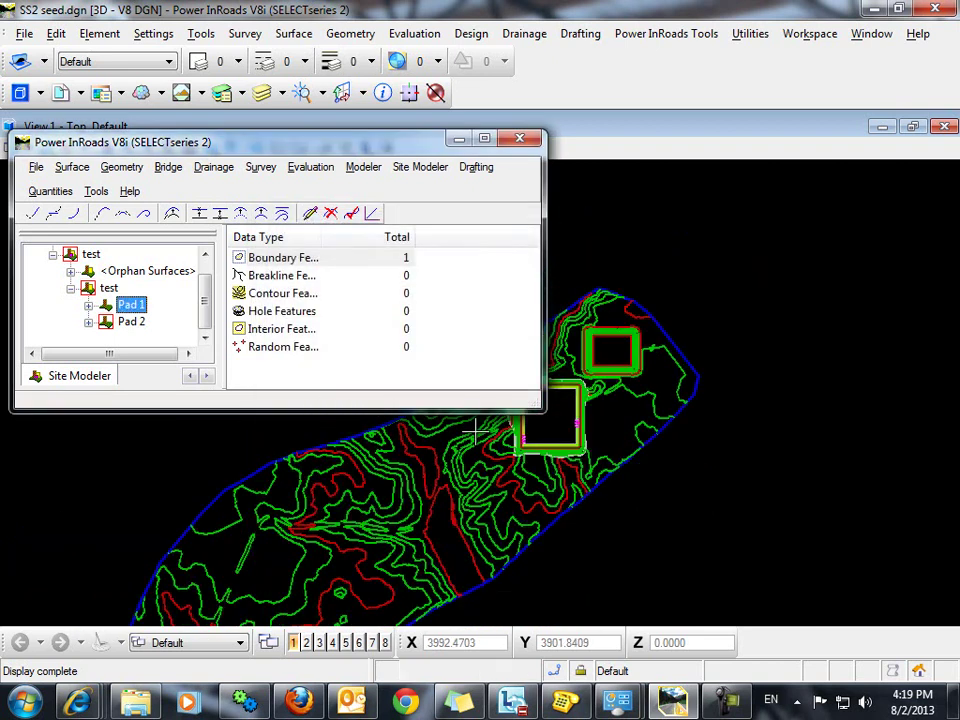
# Close the Site Modeler project, saving it as test.gsf in TEST DATA
pyautogui.click(36, 170)
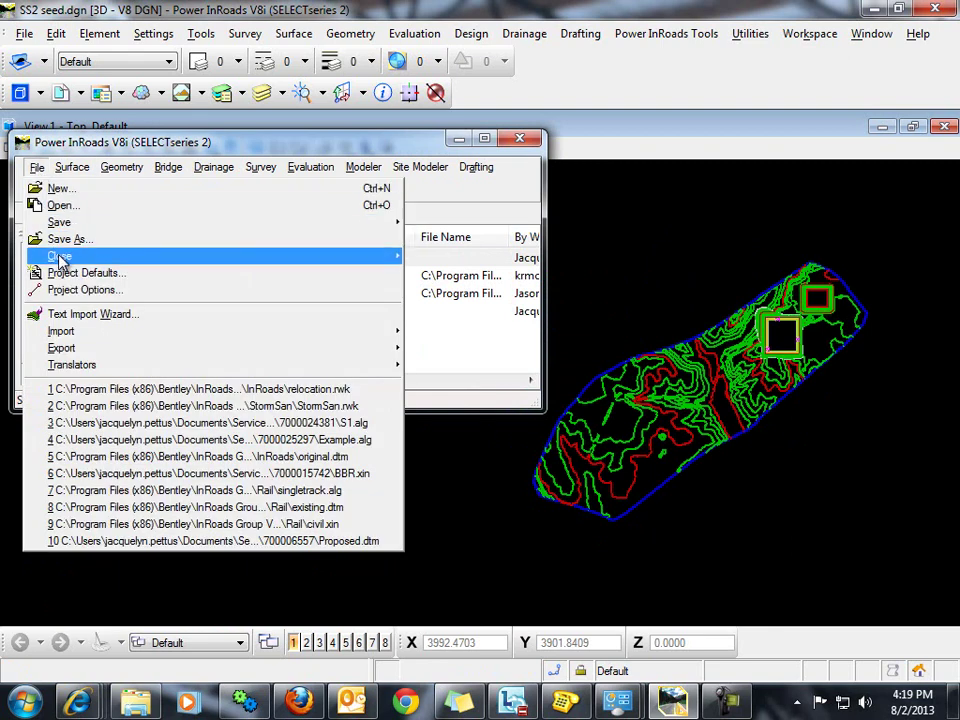
pyautogui.moveTo(47, 257)
pyautogui.click(508, 358)
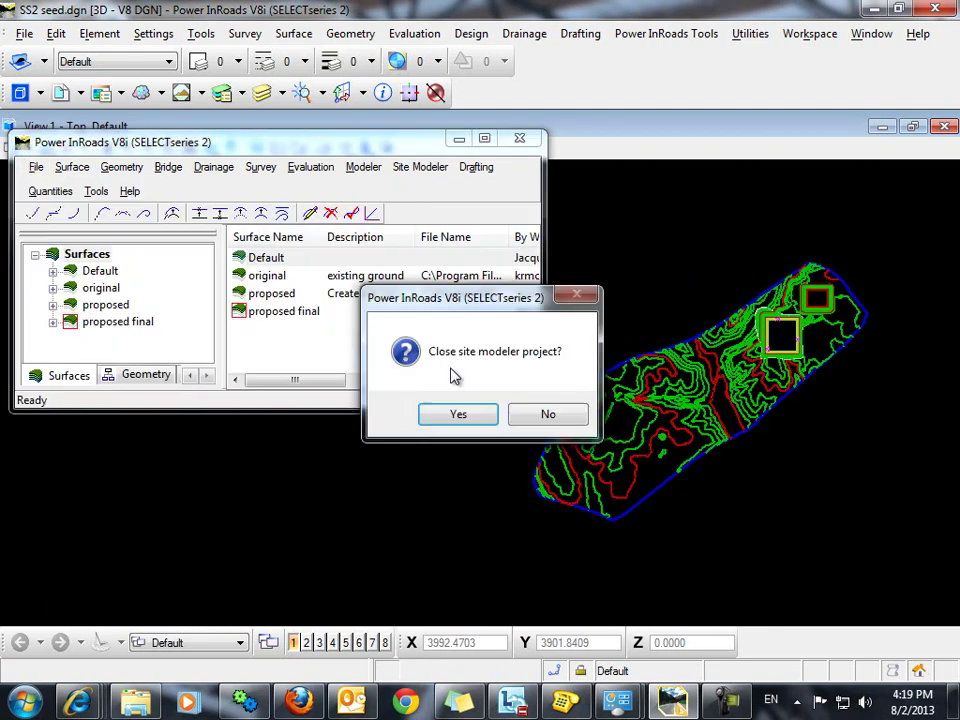
pyautogui.click(455, 418)
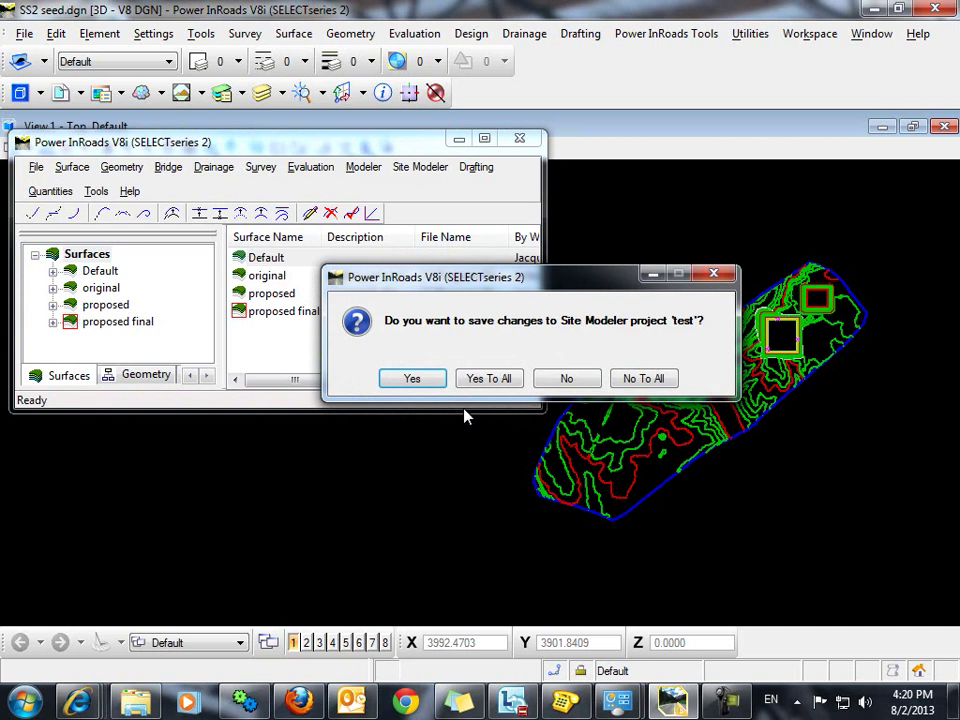
pyautogui.click(414, 379)
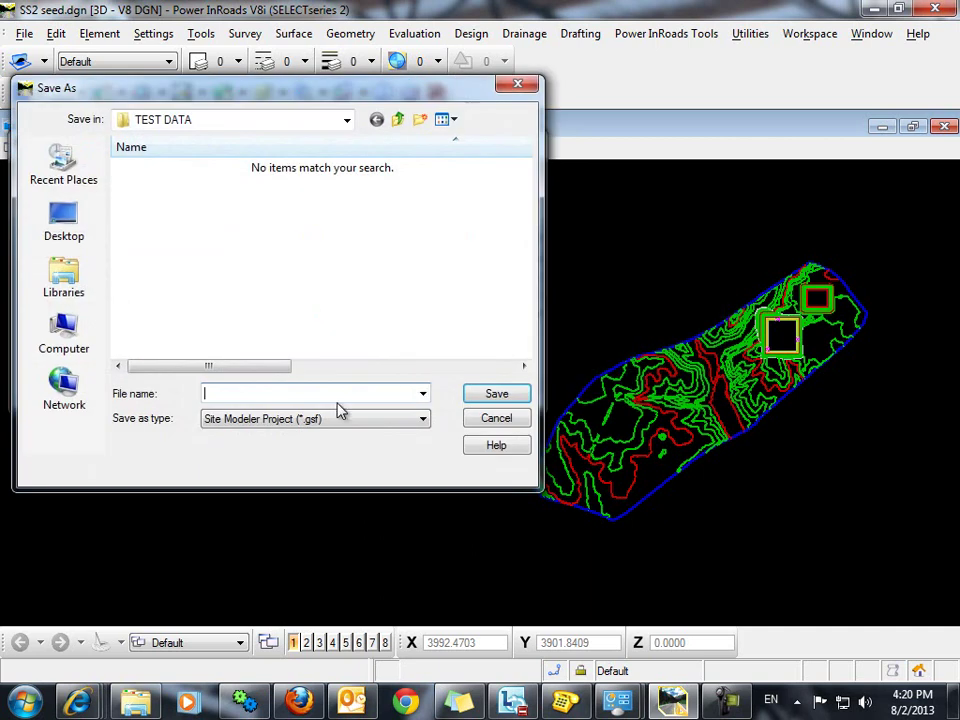
pyautogui.write('test')
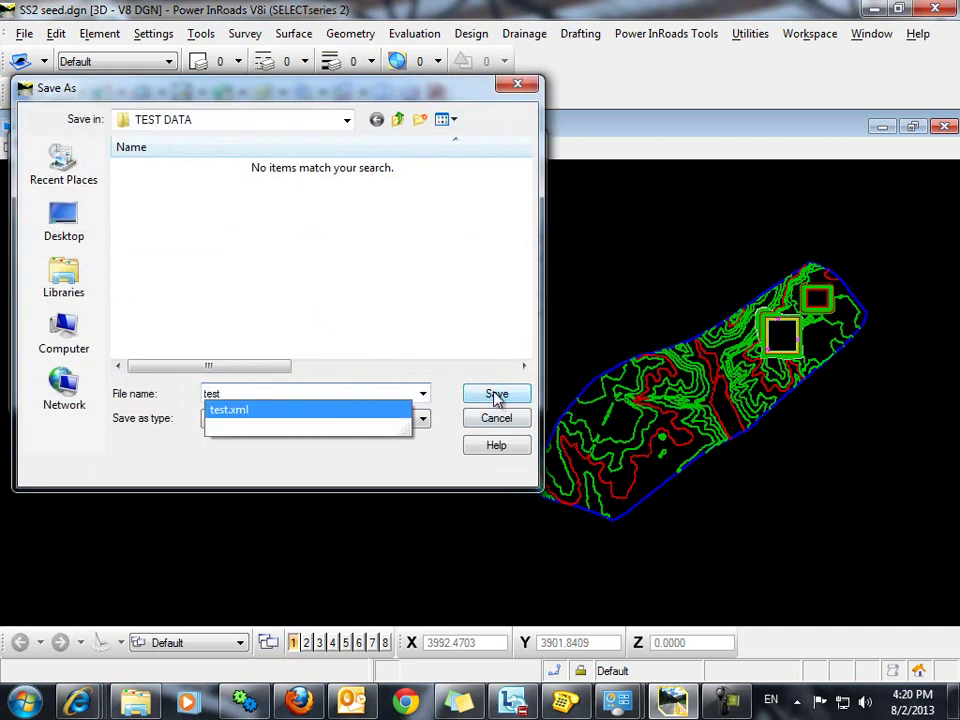
pyautogui.click(497, 396)
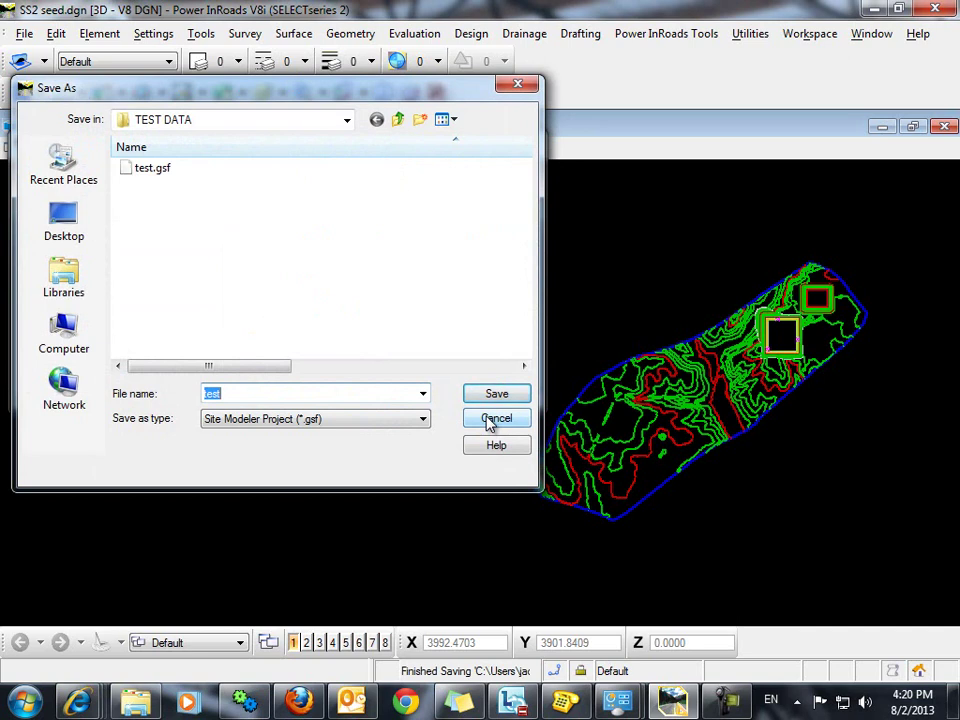
pyautogui.click(493, 420)
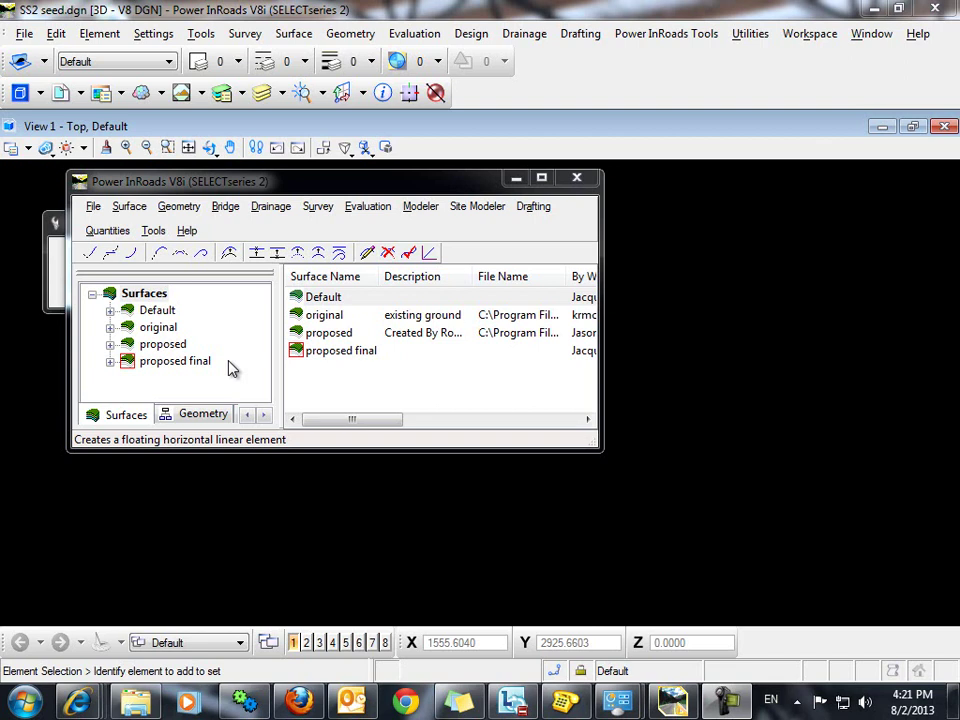
# Display 'proposed final' contours at a 1.000 interval with minor depression contours turned off
pyautogui.click(128, 207)
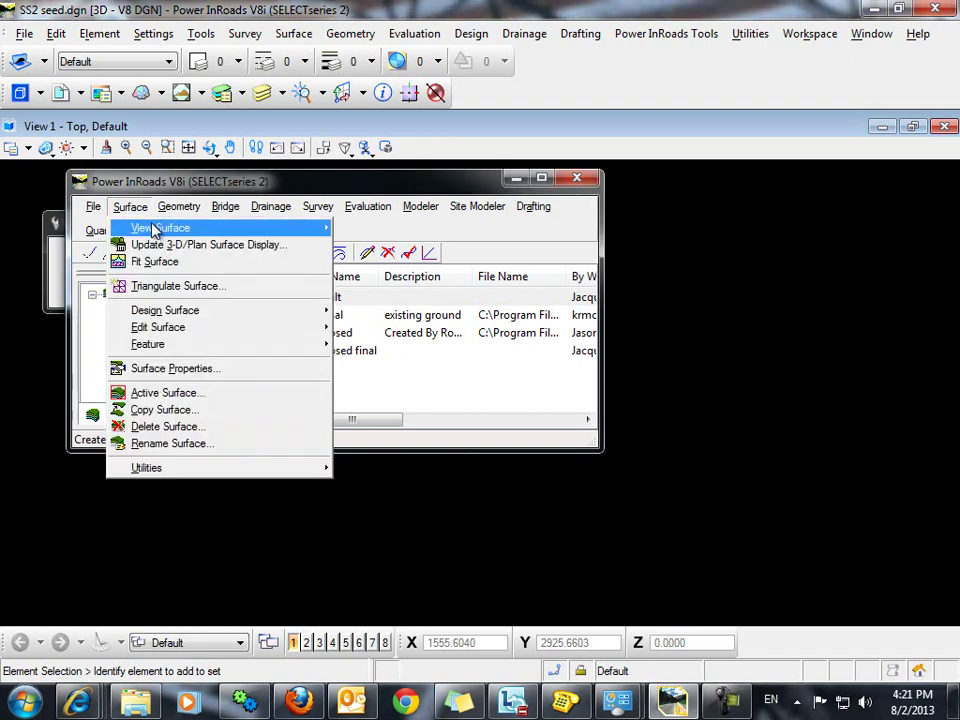
pyautogui.moveTo(184, 228)
pyautogui.click(405, 263)
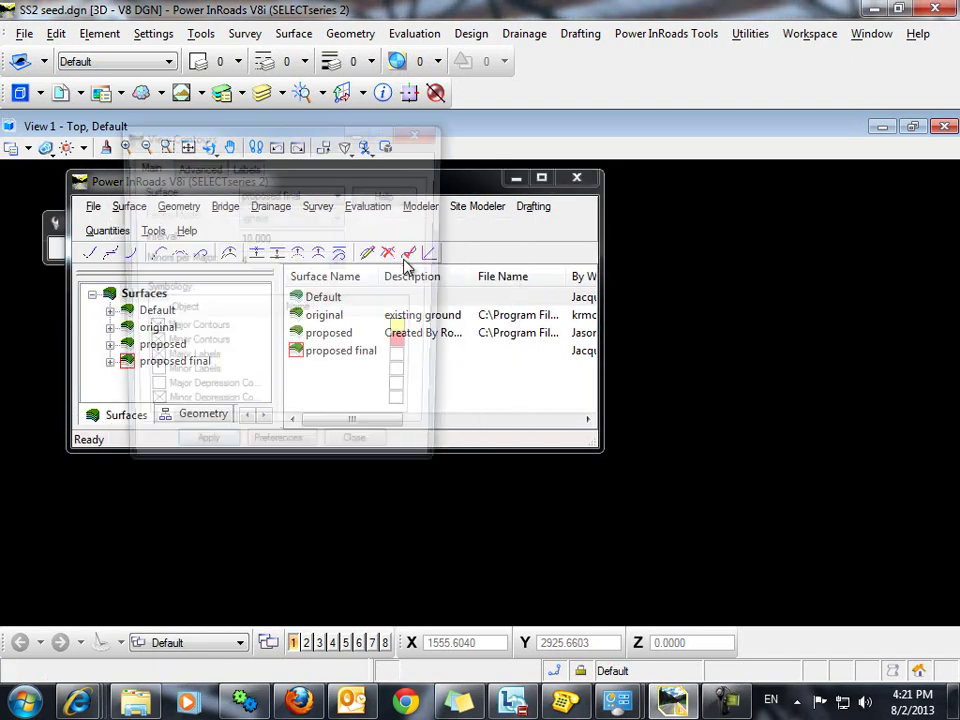
pyautogui.moveTo(306, 238); pyautogui.dragTo(110, 297)
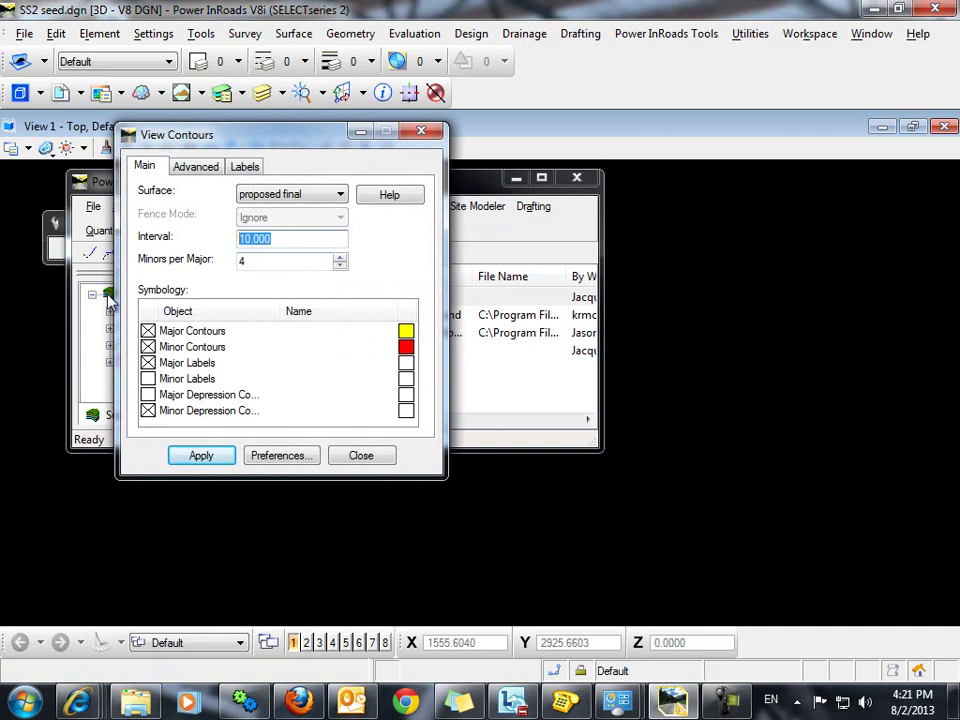
pyautogui.write('1')
pyautogui.press('Tab')
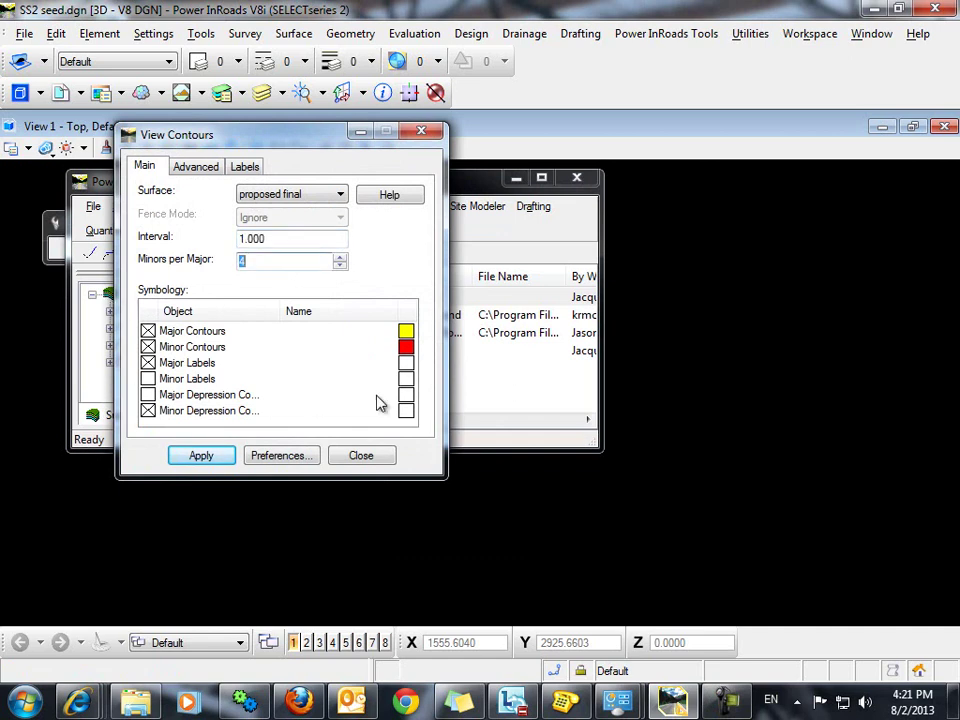
pyautogui.click(148, 410)
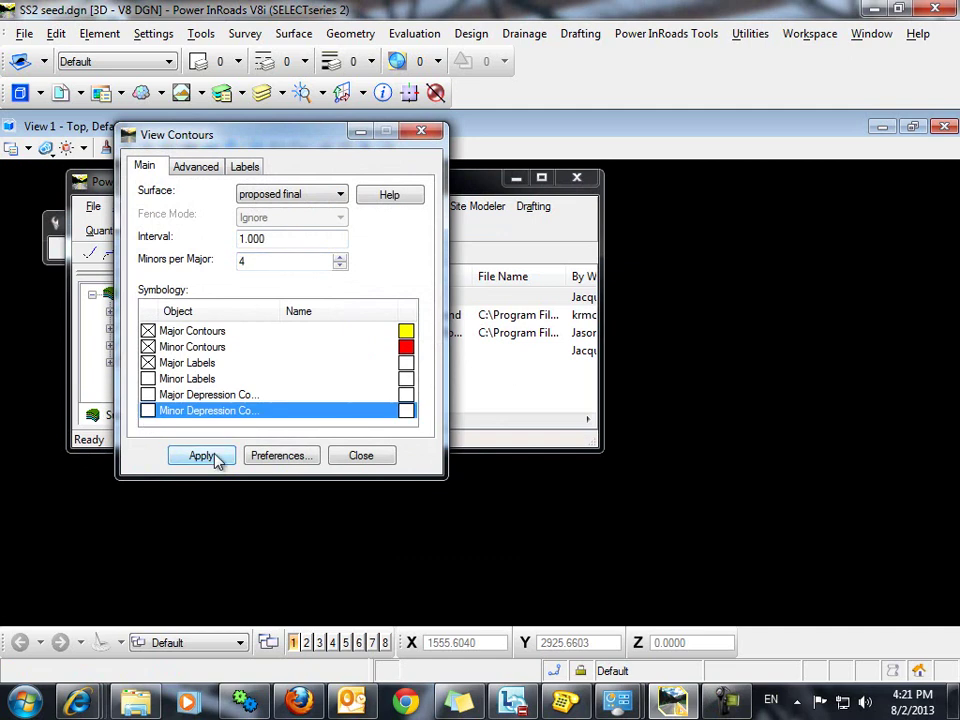
pyautogui.click(216, 456)
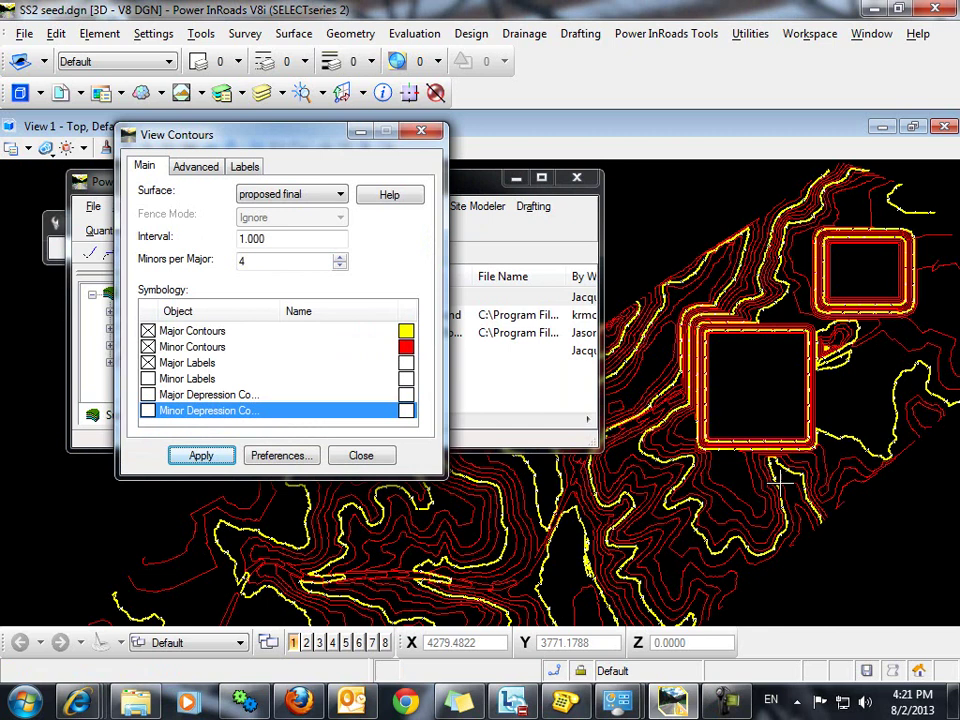
pyautogui.scroll(2, 775, 450)
pyautogui.scroll(-2, 765, 428)
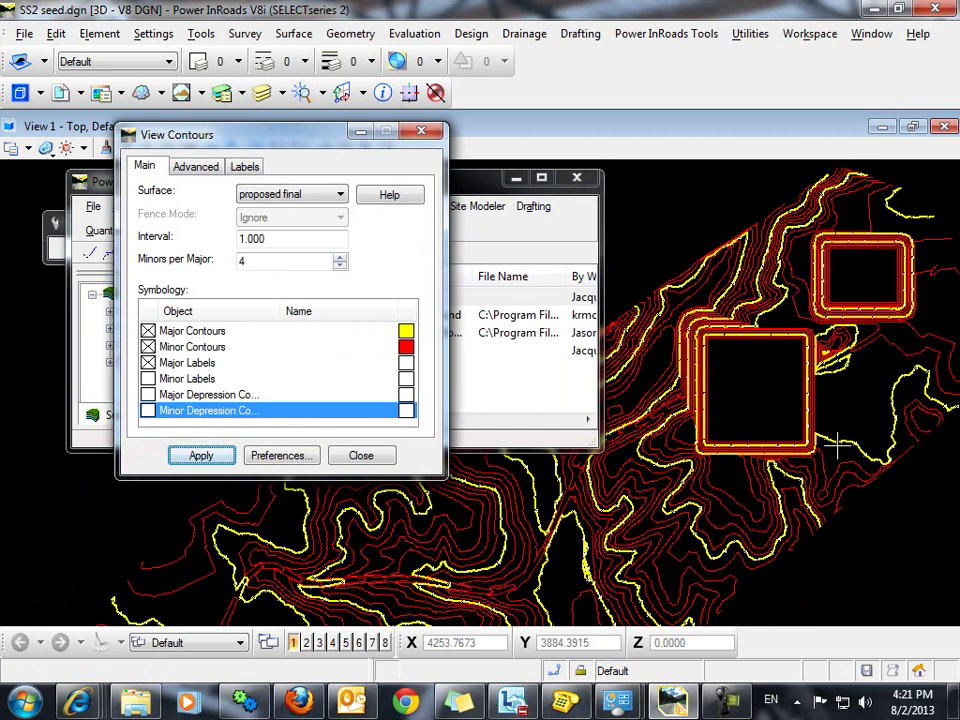